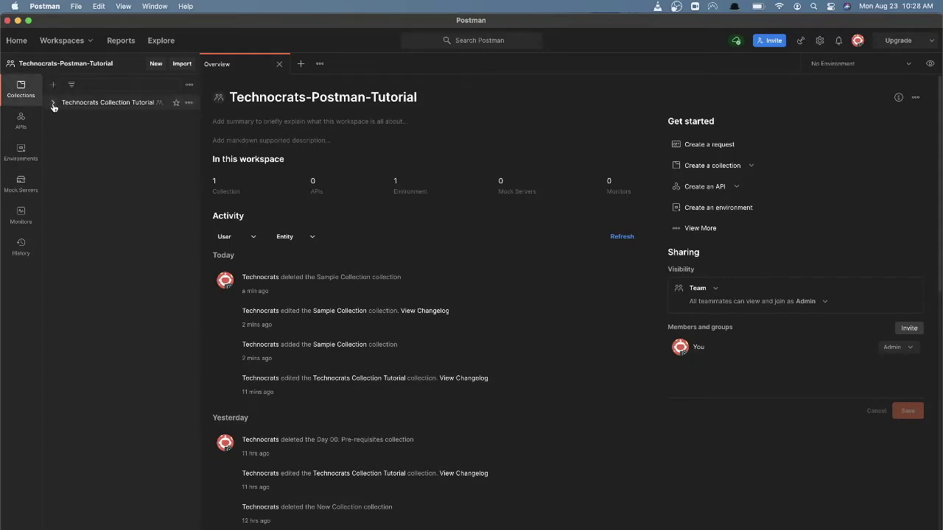
Expand the Technocrats Collection Tutorial collection and open it to view its documentation and requests
{"action": "left_click", "coordinate": [53, 104]}
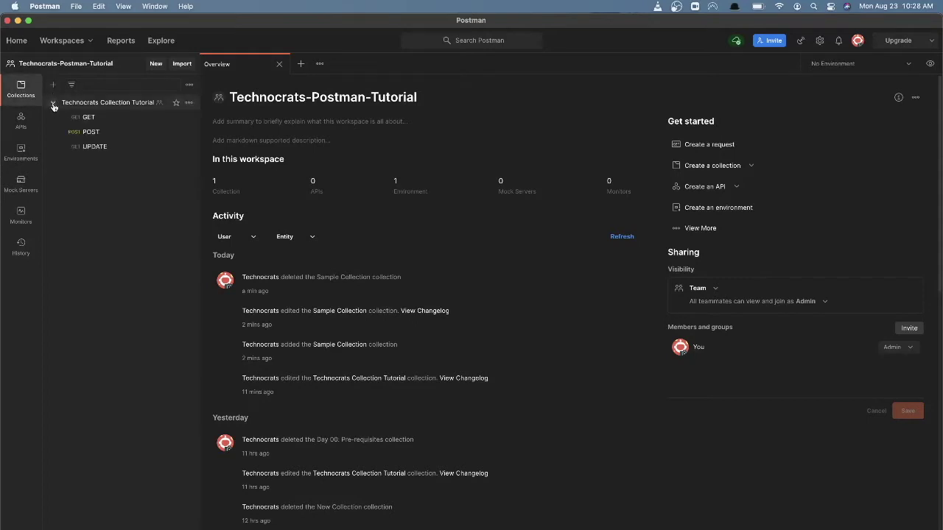
{"action": "left_click", "coordinate": [126, 107]}
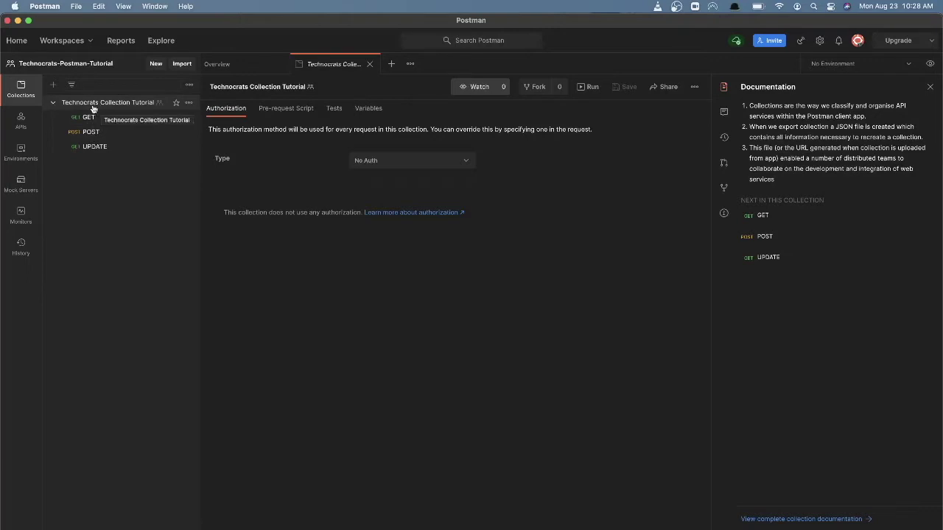
{"action": "mouse_move", "coordinate": [98, 118]}
{"action": "left_mouse_down"}
{"action": "mouse_move", "coordinate": [98, 148]}
{"action": "mouse_move", "coordinate": [93, 118]}
{"action": "left_mouse_up"}
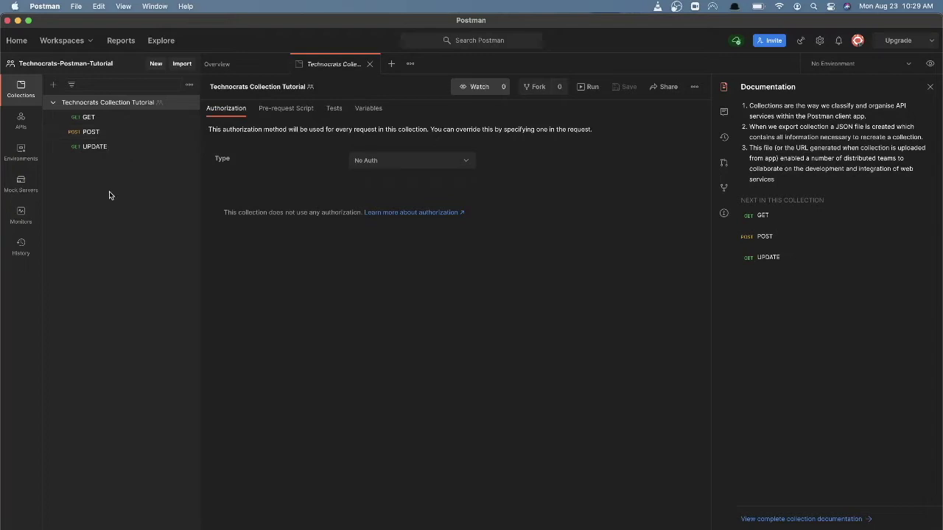
Create a new collection named "Sample API" in the workspace
{"action": "left_click", "coordinate": [28, 90]}
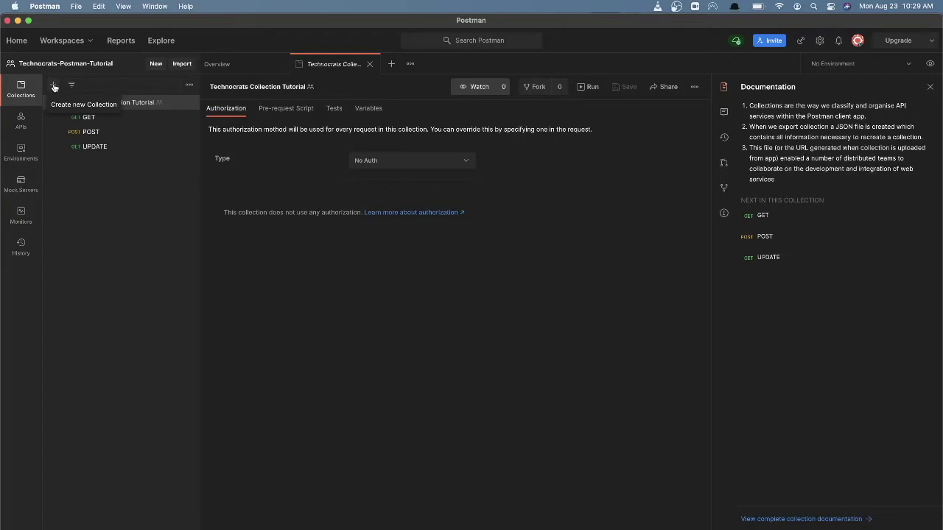
{"action": "left_click", "coordinate": [53, 87]}
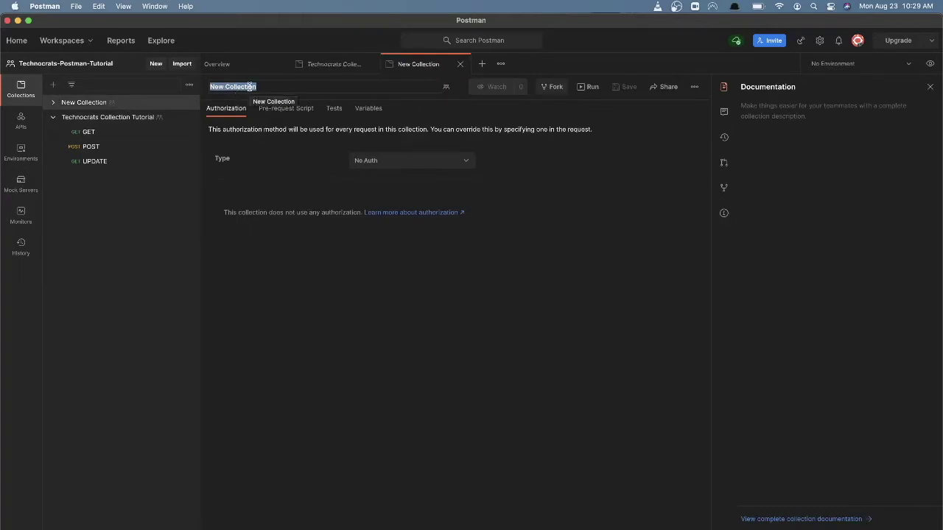
{"action": "type", "text": "Sample AP"}
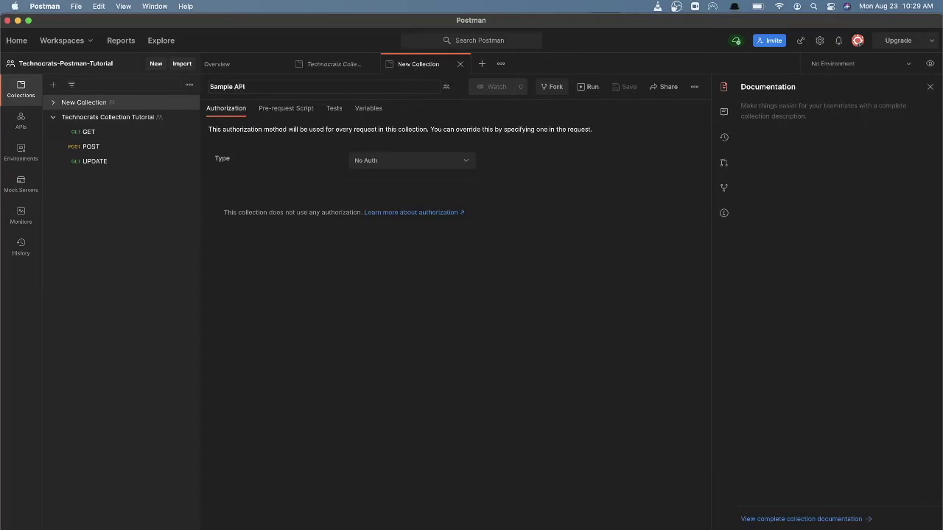
{"action": "type", "text": "I"}
{"action": "key", "text": "Return"}
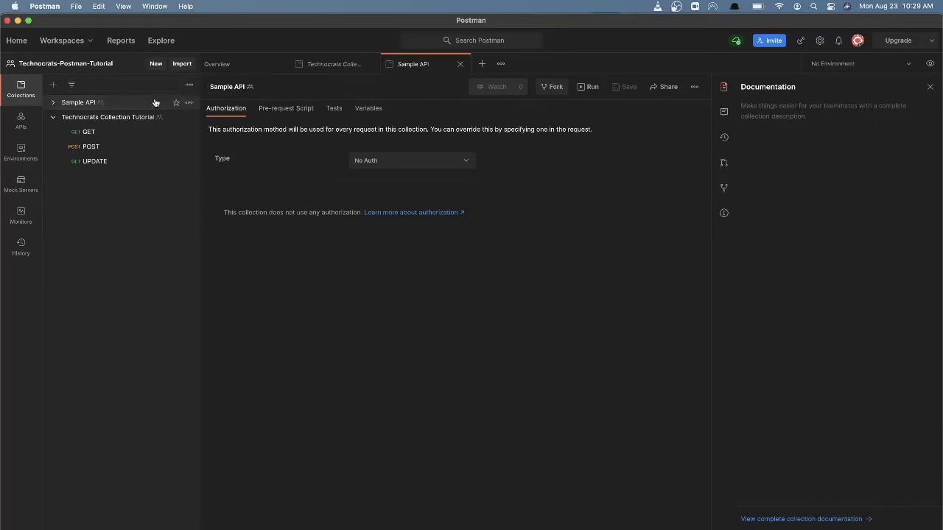
Add a request named "Sample get api" to the Sample API collection
{"action": "left_click", "coordinate": [53, 103]}
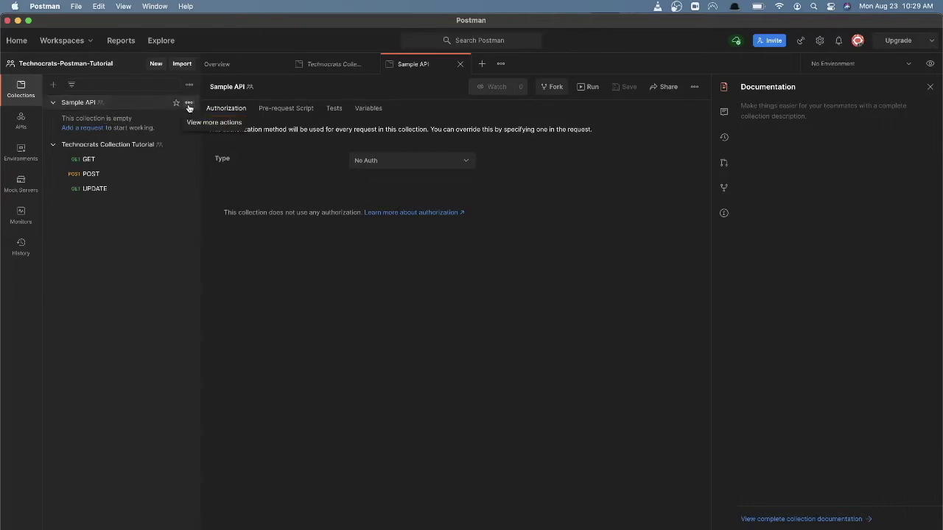
{"action": "left_click", "coordinate": [189, 105]}
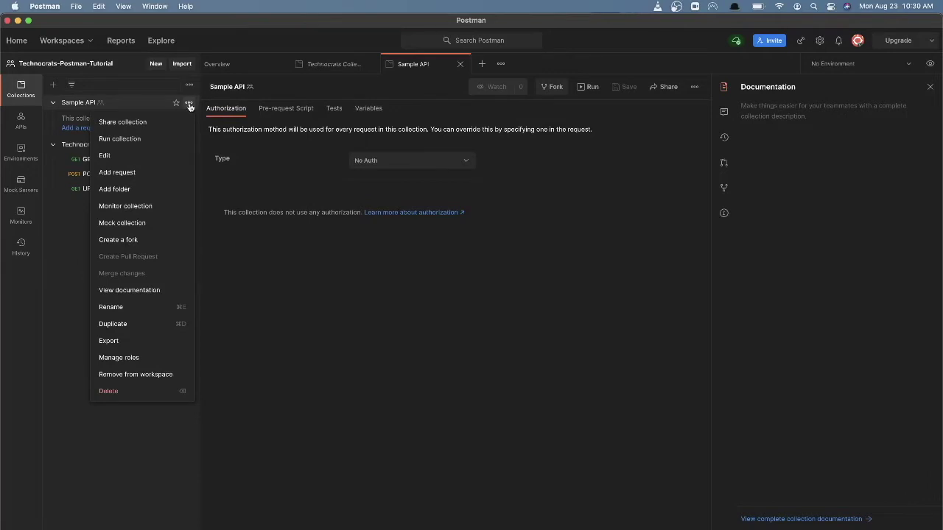
{"action": "left_click", "coordinate": [152, 171]}
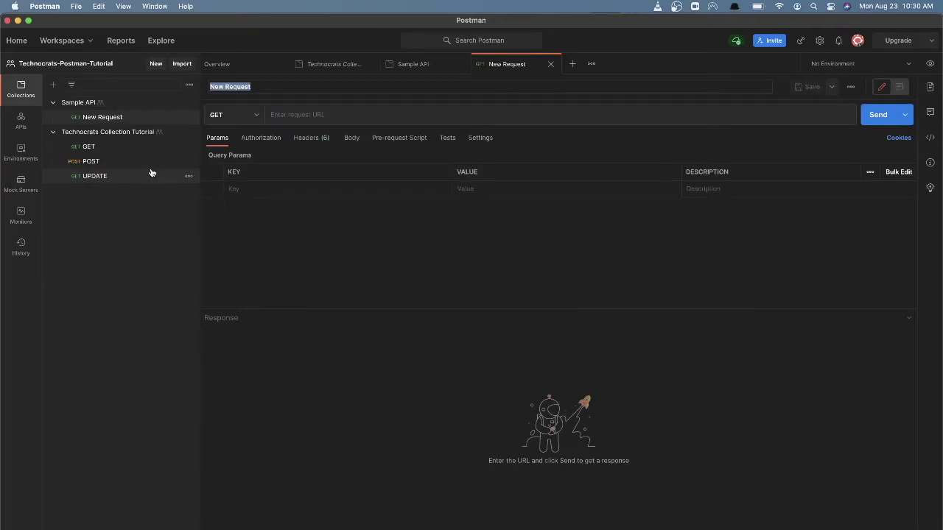
{"action": "type", "text": "Sample get api"}
{"action": "left_click", "coordinate": [291, 119]}
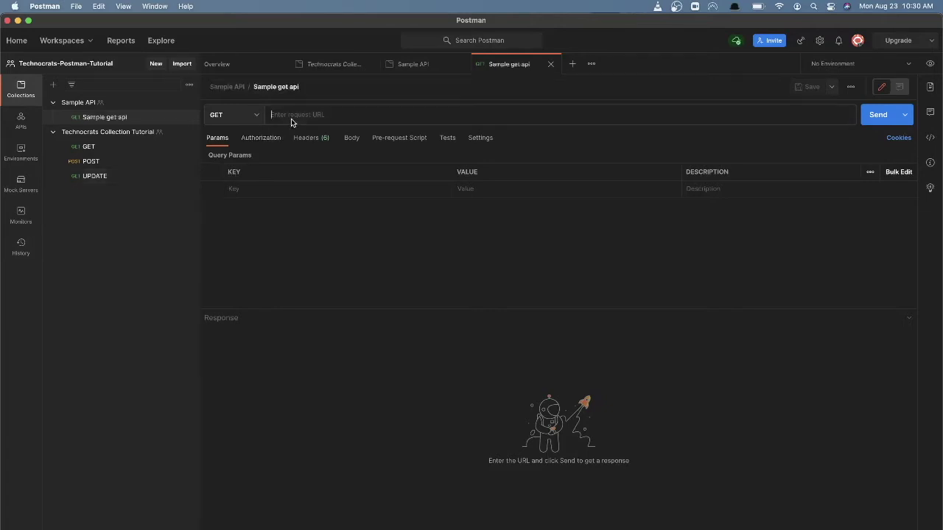
{"action": "left_click", "coordinate": [121, 146]}
{"action": "left_click", "coordinate": [289, 111]}
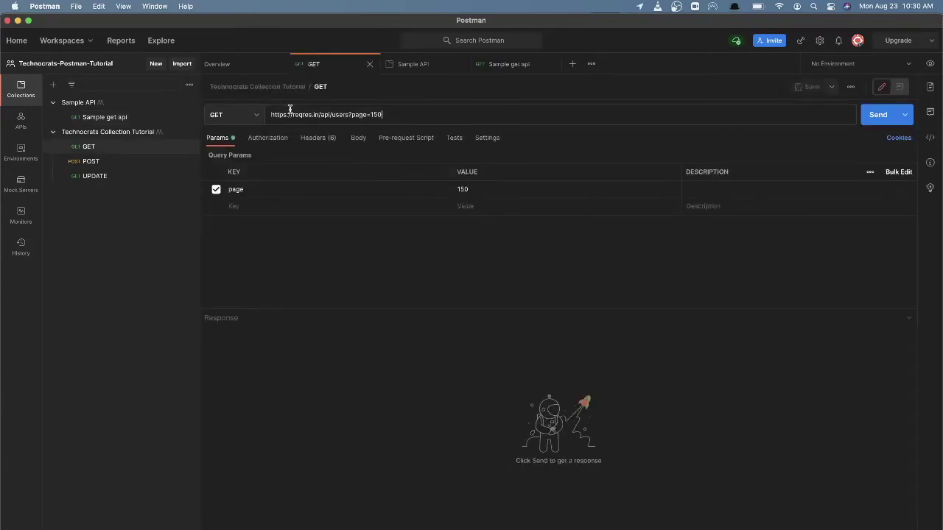
{"action": "key", "text": "super+a"}
{"action": "key", "text": "super+c"}
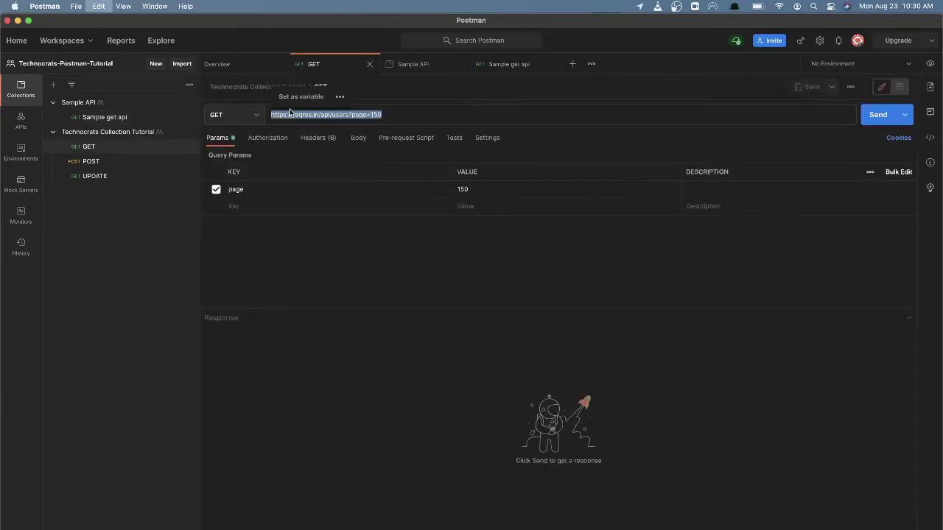
{"action": "left_click", "coordinate": [516, 65]}
{"action": "left_click", "coordinate": [341, 112]}
{"action": "key", "text": "super+v"}
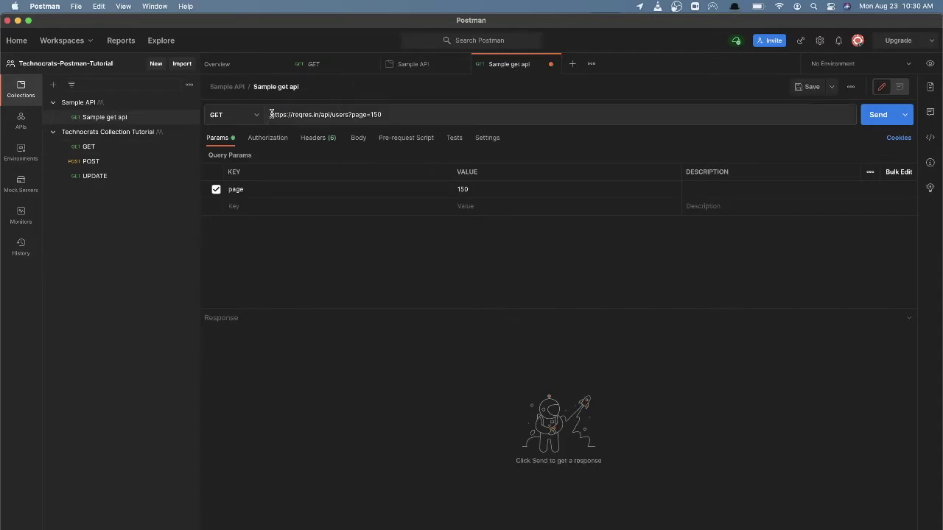
Choose GET as the method of the Sample get api request and save the request
{"action": "left_click", "coordinate": [246, 115]}
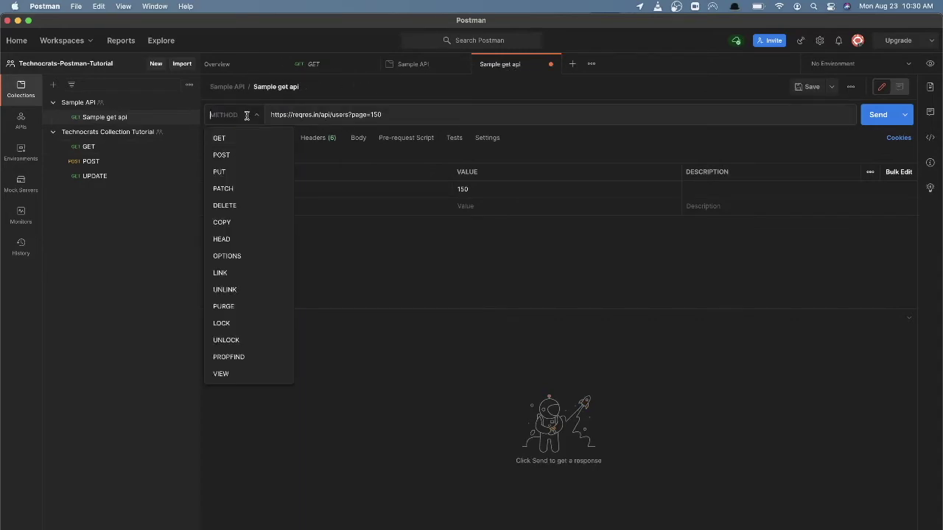
{"action": "left_click", "coordinate": [233, 140]}
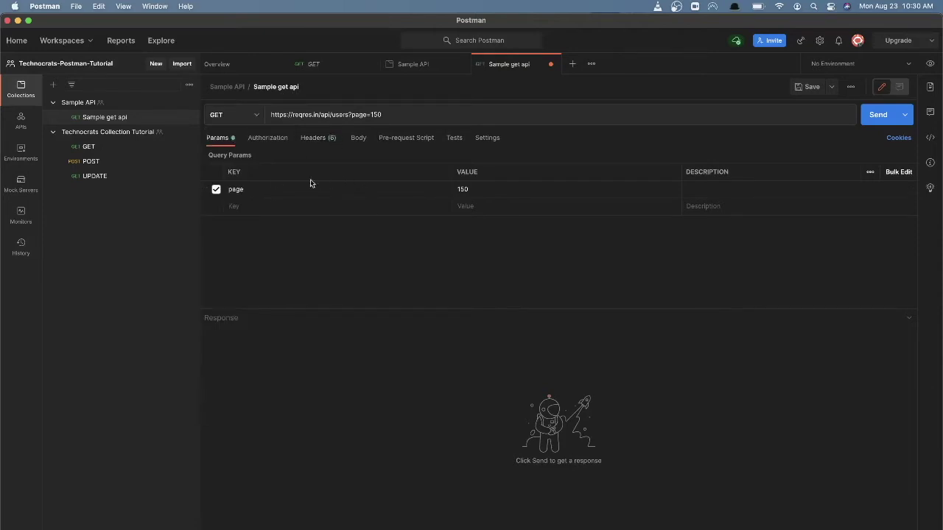
{"action": "left_click", "coordinate": [811, 88]}
Add a folder to the Sample API collection and look inside it
{"action": "left_click", "coordinate": [188, 102]}
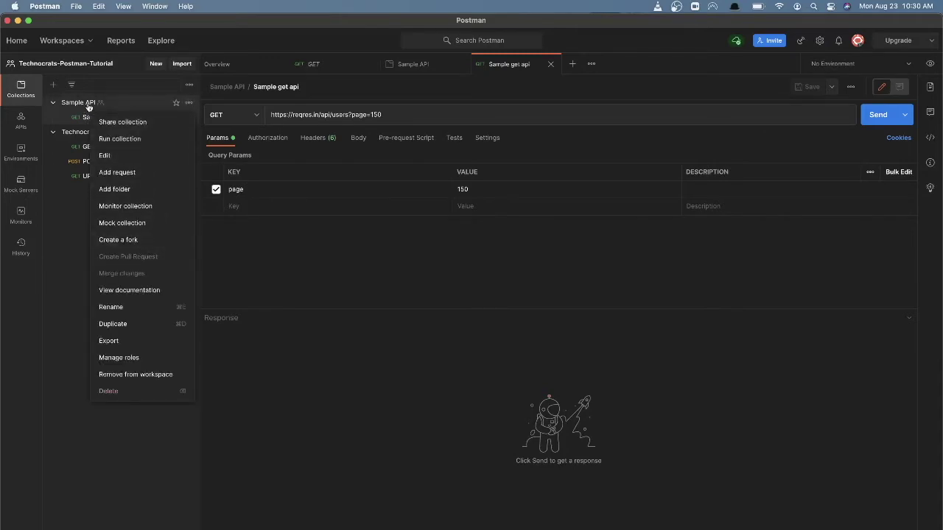
{"action": "left_click", "coordinate": [124, 193]}
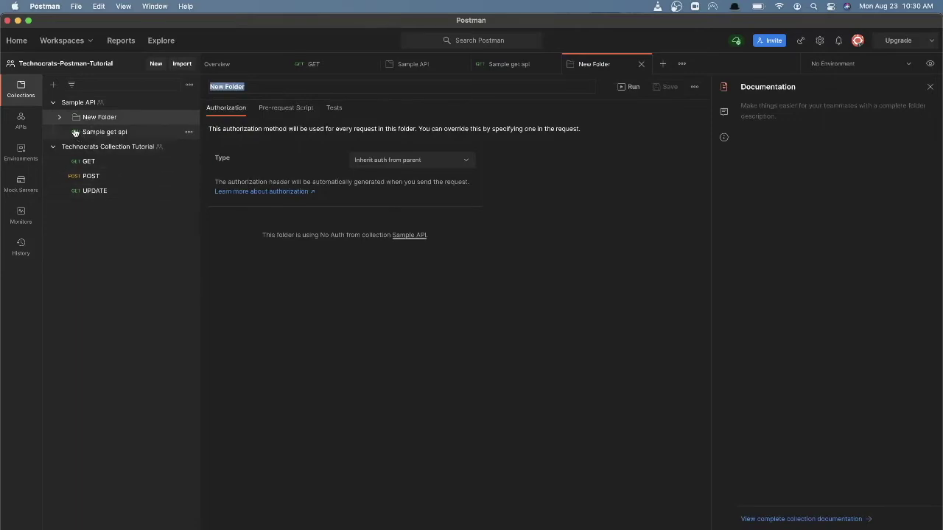
{"action": "left_click", "coordinate": [93, 119]}
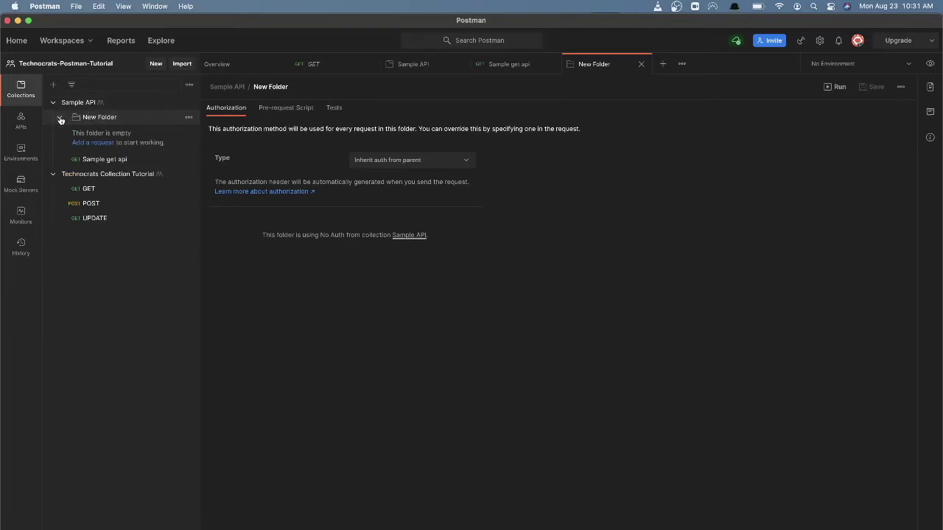
{"action": "left_click", "coordinate": [59, 118]}
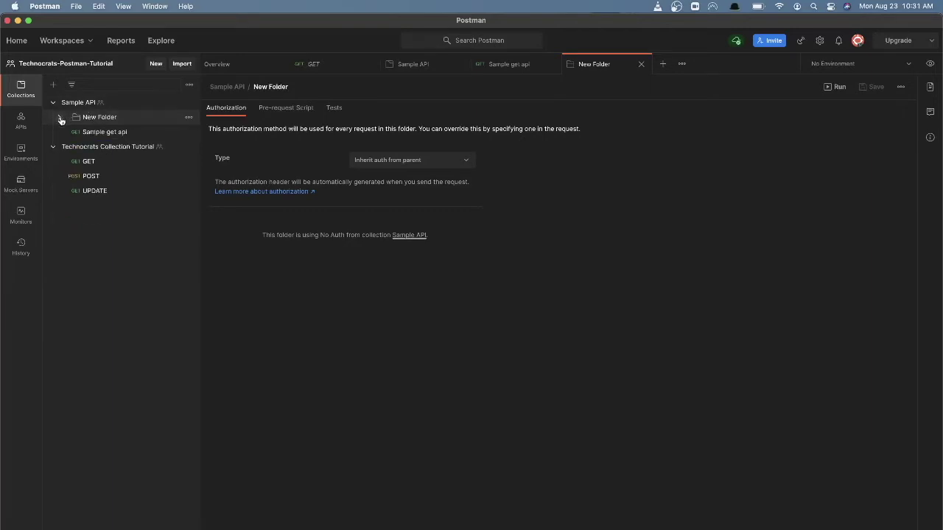
Delete New Folder from the Sample API collection
{"action": "left_click", "coordinate": [188, 118]}
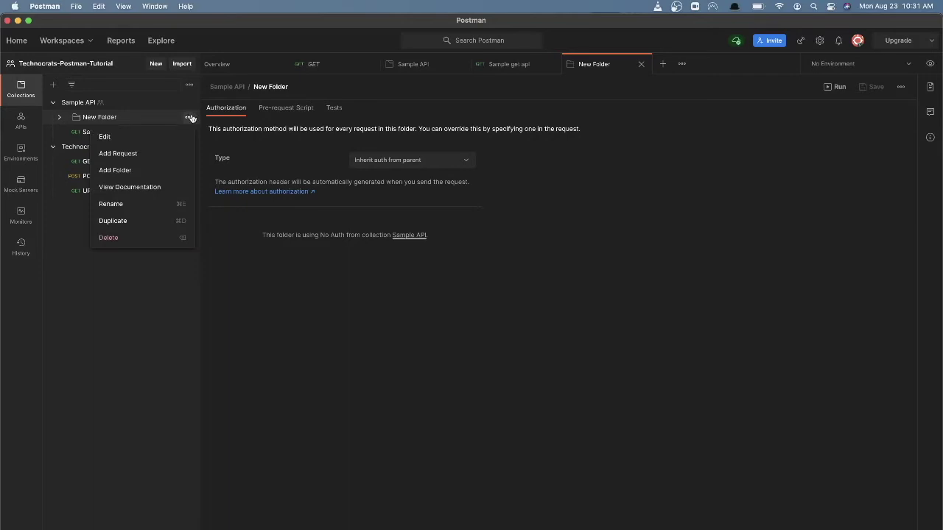
{"action": "left_click", "coordinate": [136, 238]}
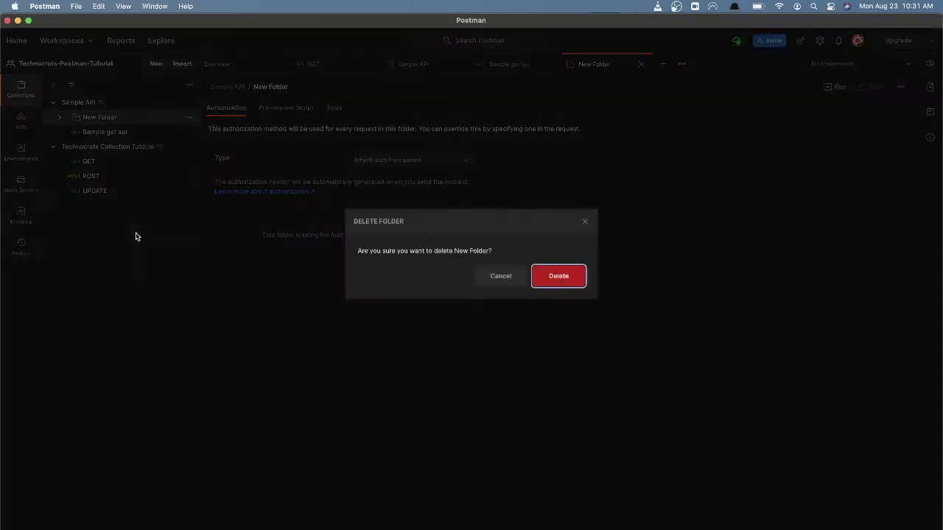
{"action": "left_click", "coordinate": [554, 282]}
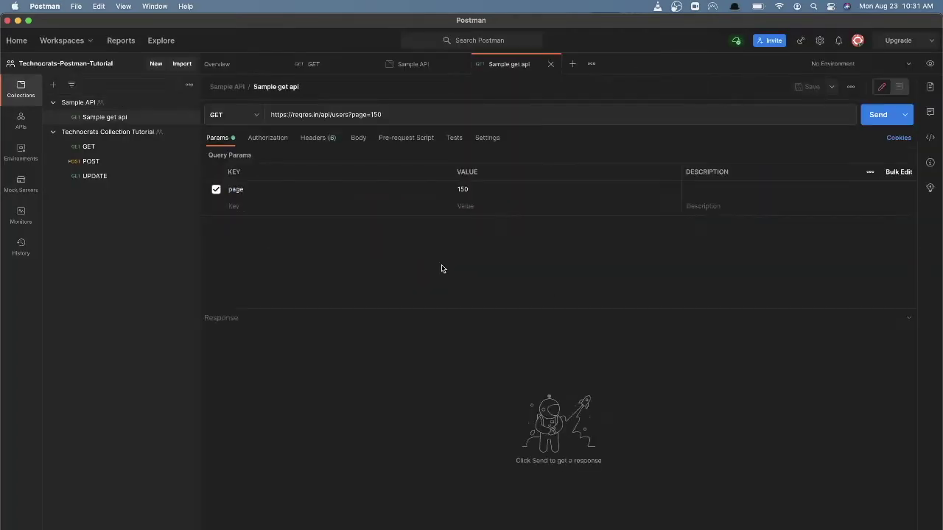
Examine the Sample get api request's available actions, its URL and the settings of its parent Sample API collection
{"action": "left_click", "coordinate": [189, 118]}
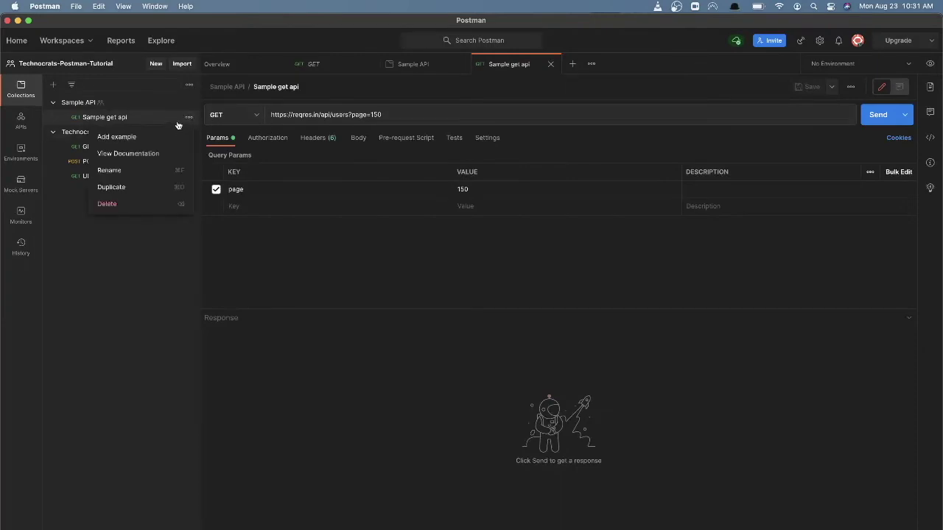
{"action": "left_click", "coordinate": [87, 118]}
{"action": "left_click", "coordinate": [81, 107]}
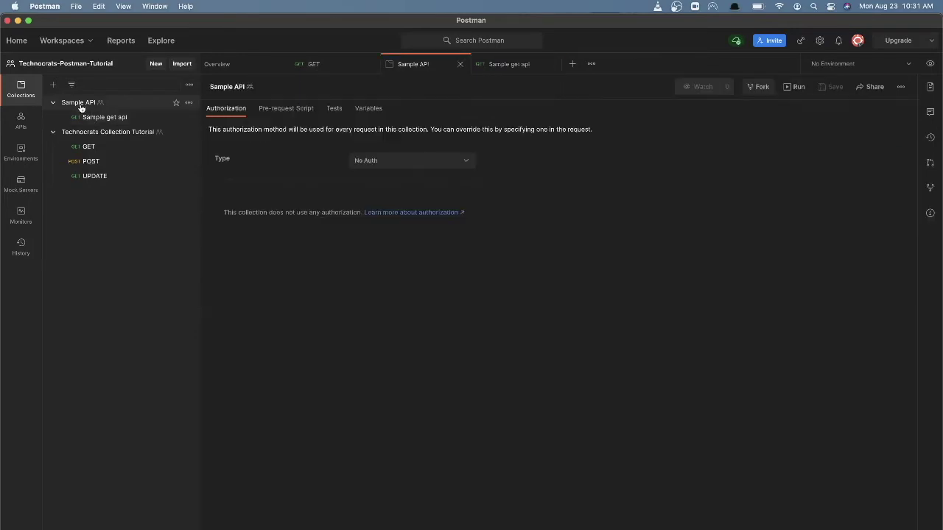
{"action": "left_click", "coordinate": [94, 118]}
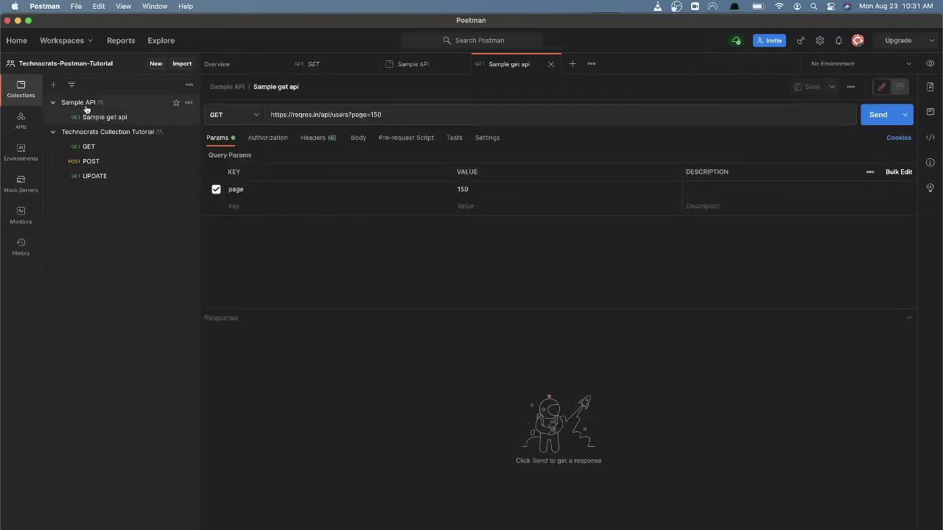
{"action": "left_click", "coordinate": [79, 102]}
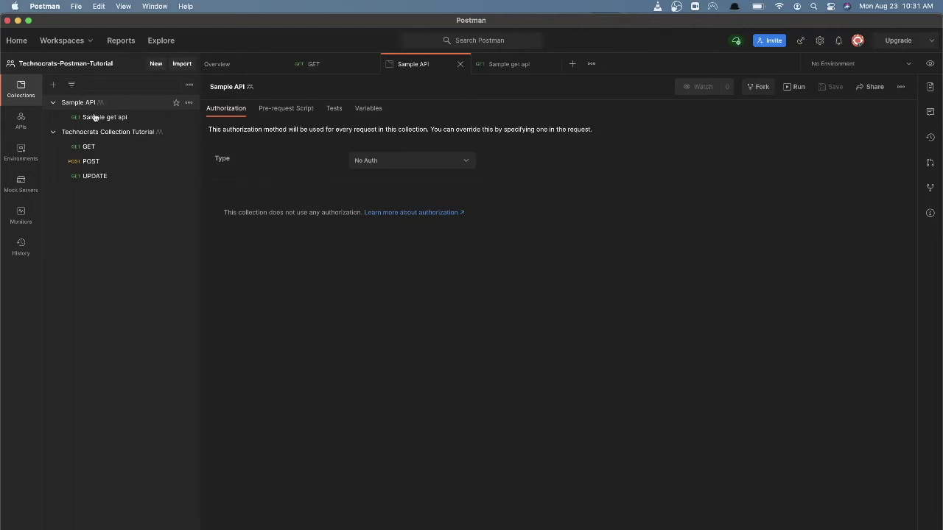
{"action": "left_click", "coordinate": [94, 117]}
{"action": "left_click_drag", "start_coordinate": [401, 111], "coordinate": [267, 115]}
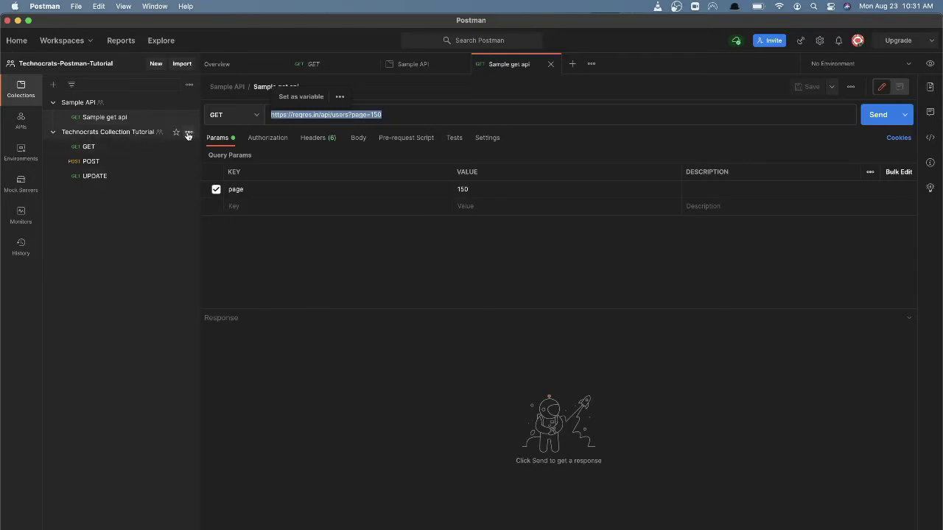
Export the Technocrats Collection Tutorial collection in the Collection v2.1 (recommended) format
{"action": "left_click", "coordinate": [54, 133]}
{"action": "left_click", "coordinate": [54, 133]}
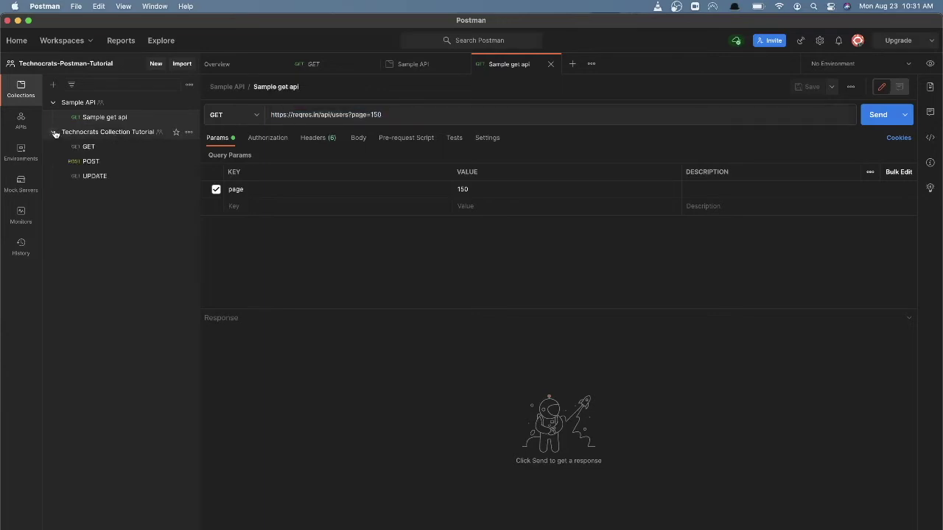
{"action": "left_click", "coordinate": [188, 133]}
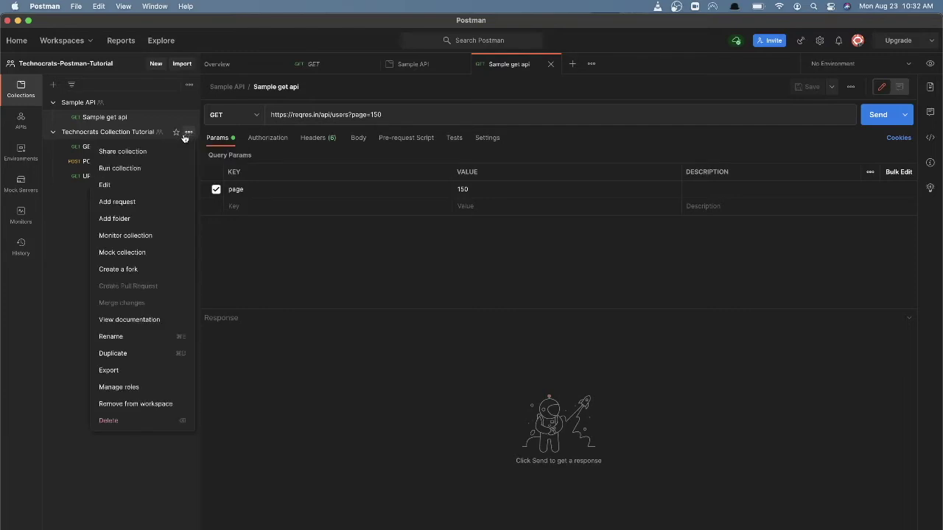
{"action": "left_click", "coordinate": [115, 373]}
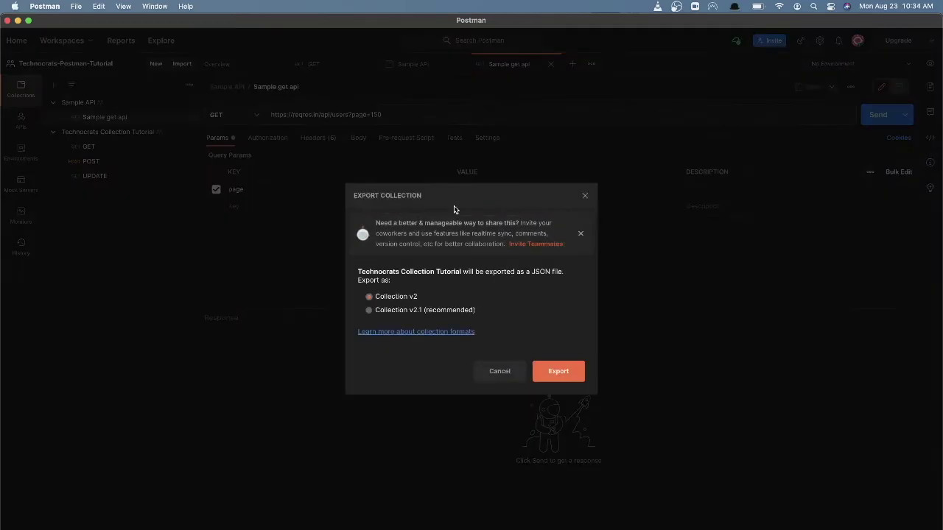
{"action": "left_click", "coordinate": [404, 314]}
{"action": "left_click", "coordinate": [568, 374]}
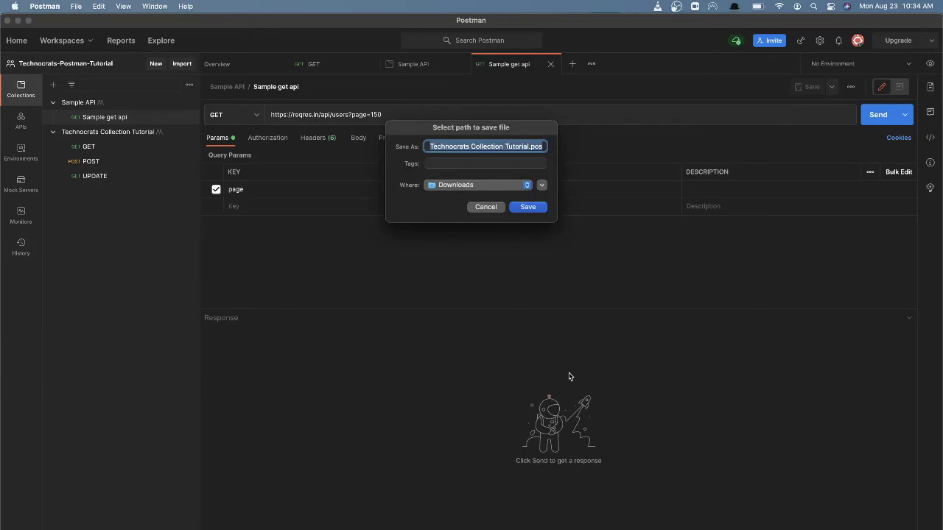
Save the exported file as SampleCollection.json in Downloads and open that folder in Finder
{"action": "type", "text": "Sample"}
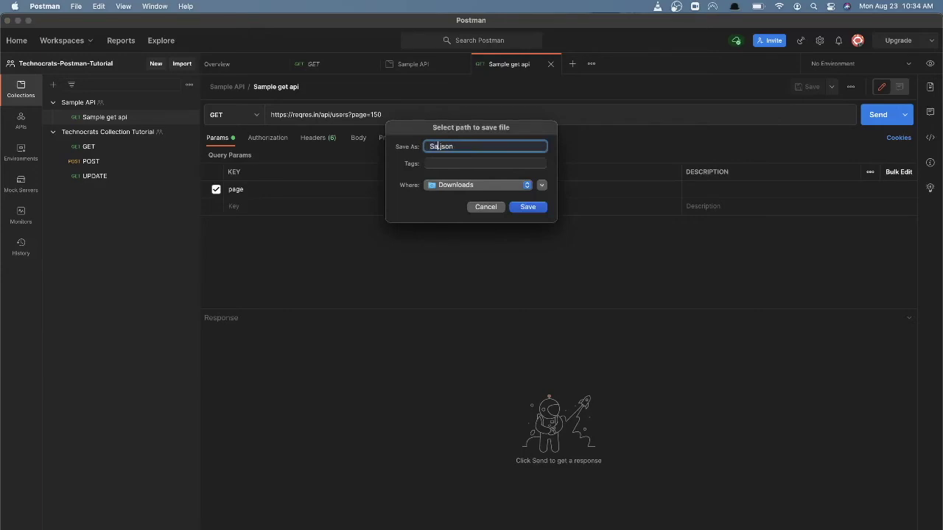
{"action": "type", "text": "Expo"}
{"action": "key", "text": "BackSpace"}
{"action": "key", "text": "BackSpace"}
{"action": "key", "text": "BackSpace"}
{"action": "key", "text": "BackSpace"}
{"action": "type", "text": "Collection"}
{"action": "left_click", "coordinate": [521, 208]}
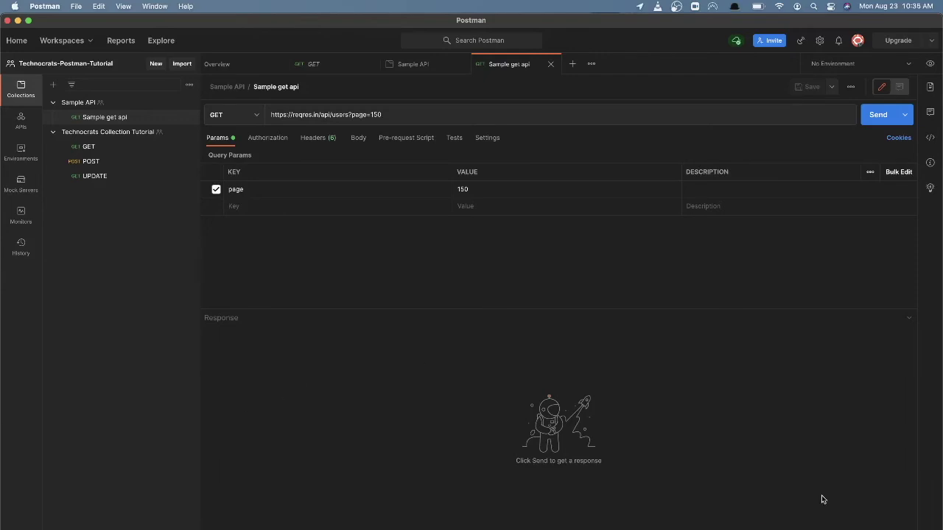
{"action": "left_click", "coordinate": [115, 526]}
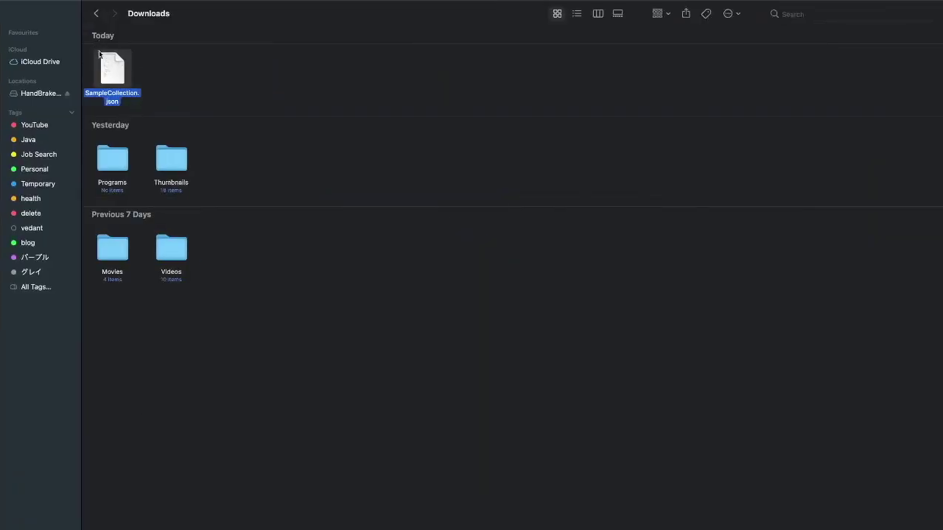
Open SampleCollection.json from Downloads in Sublime Text and review the collection's exported JSON structure
{"action": "right_click", "coordinate": [110, 82]}
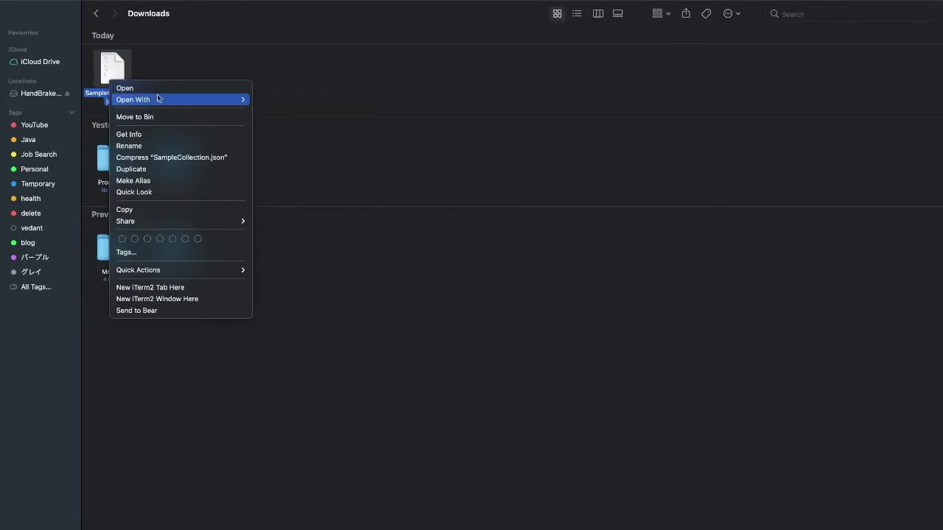
{"action": "mouse_move", "coordinate": [242, 99]}
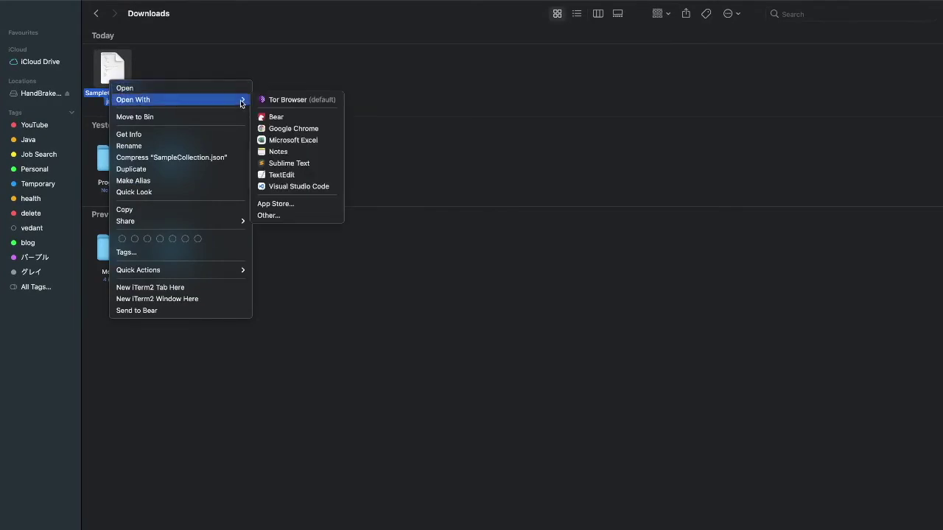
{"action": "left_click", "coordinate": [262, 163]}
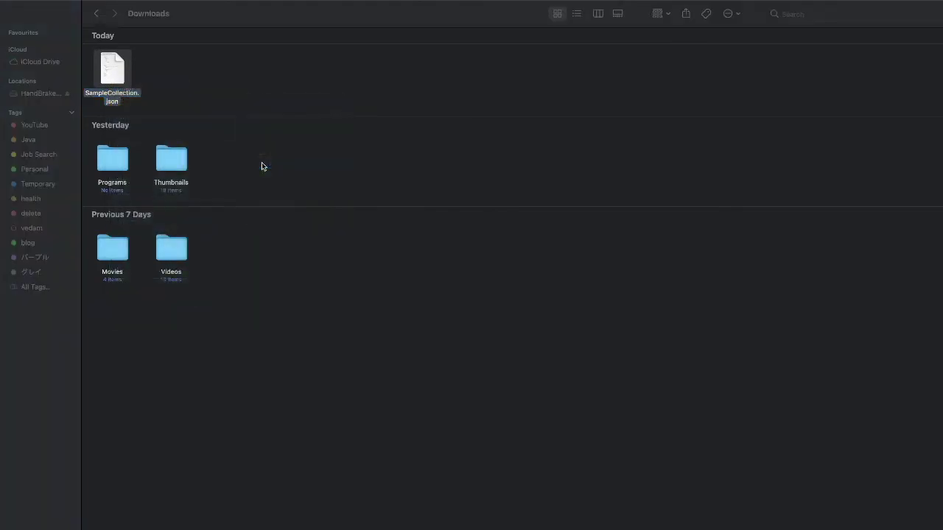
{"action": "left_click", "coordinate": [331, 192]}
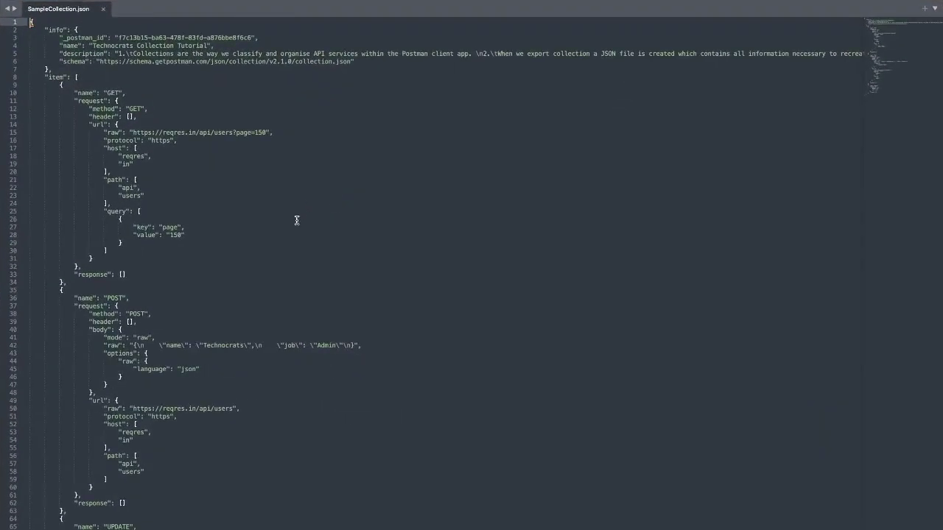
{"action": "scroll", "coordinate": [138, 283], "scroll_direction": "down", "scroll_amount": 1}
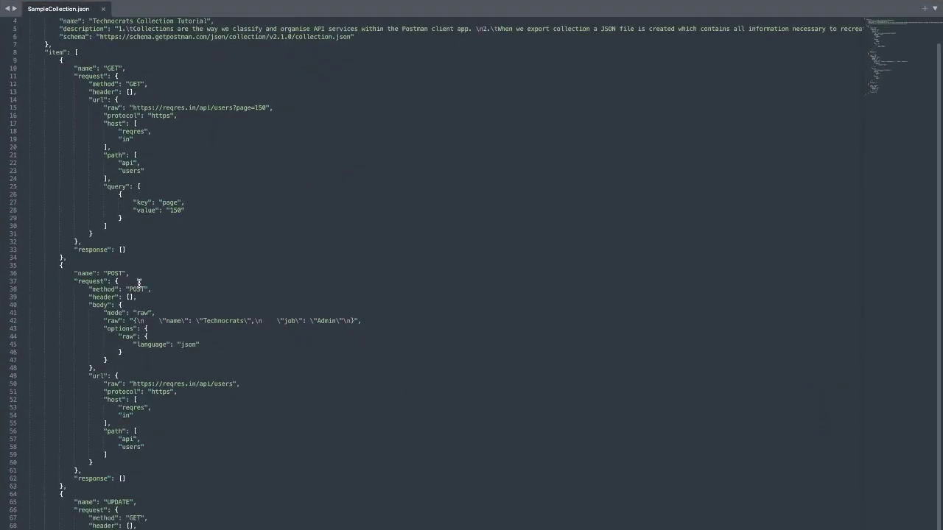
{"action": "scroll", "coordinate": [139, 283], "scroll_direction": "up", "scroll_amount": 1}
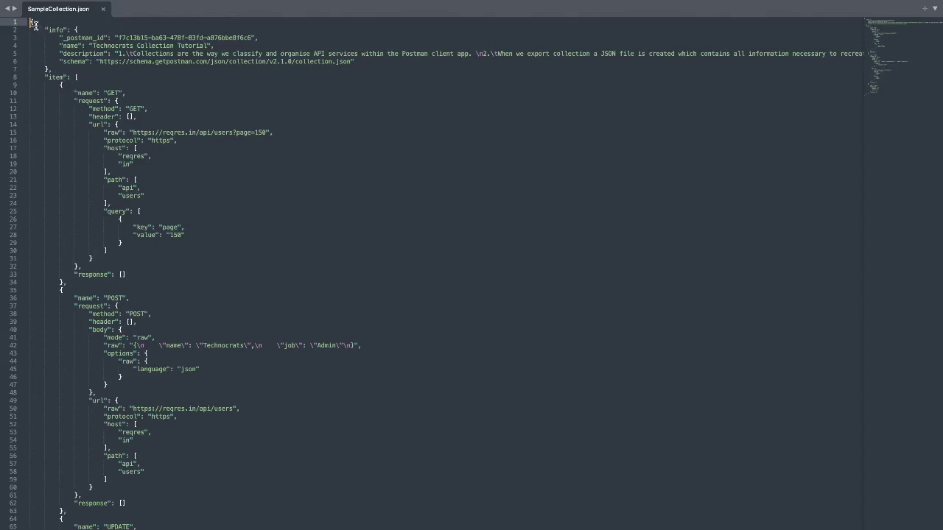
{"action": "left_click_drag", "start_coordinate": [44, 37], "coordinate": [173, 365]}
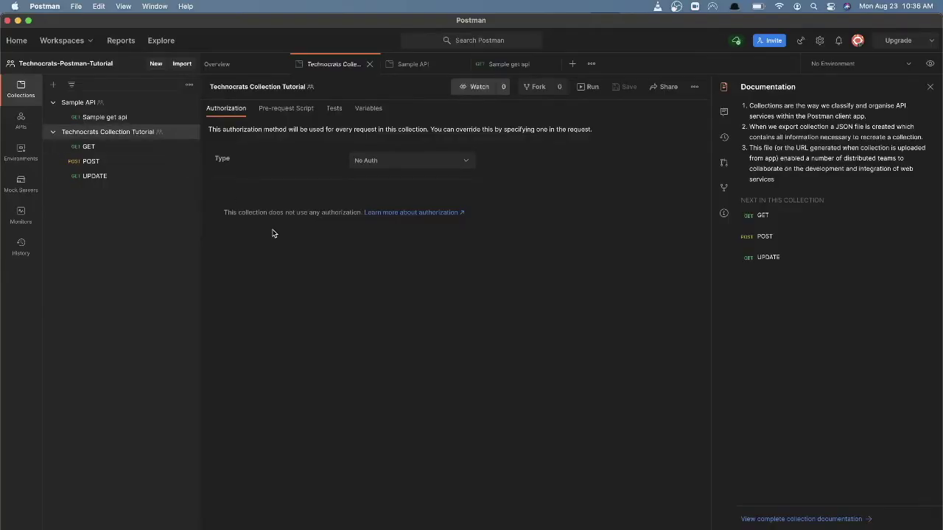
Switch to Postman and delete the Technocrats Collection Tutorial collection from the workspace
{"action": "left_click", "coordinate": [189, 132]}
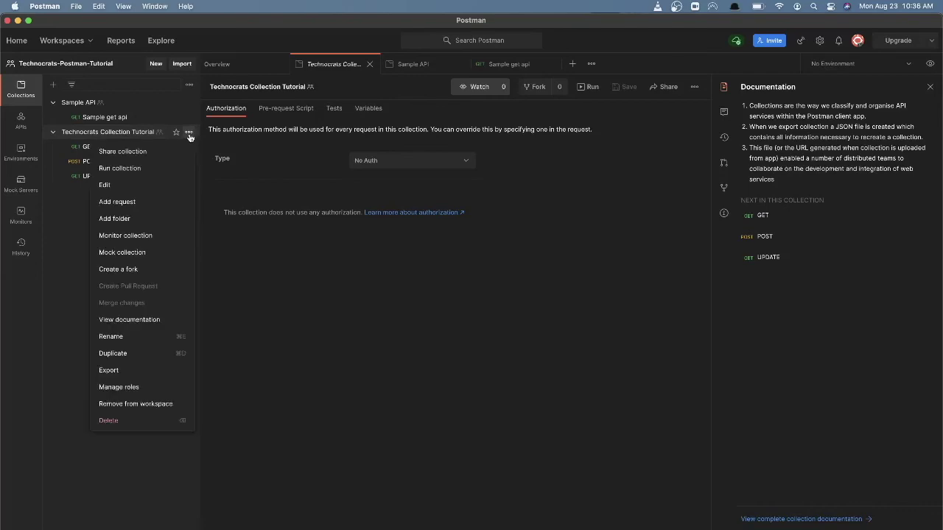
{"action": "left_click", "coordinate": [125, 419]}
{"action": "left_click", "coordinate": [558, 307]}
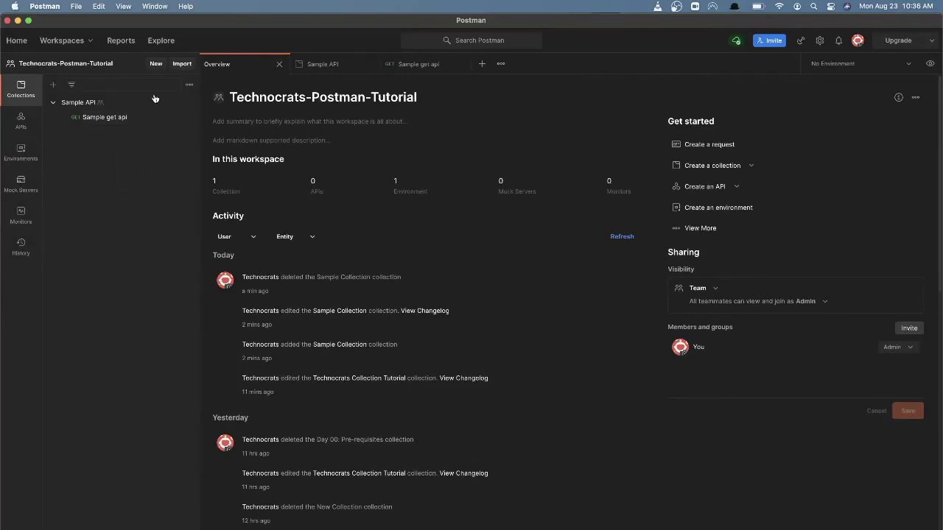
Import SampleCollection.json from Downloads as a collection into the Technocrats-Postman-Tutorial workspace
{"action": "left_click", "coordinate": [184, 65]}
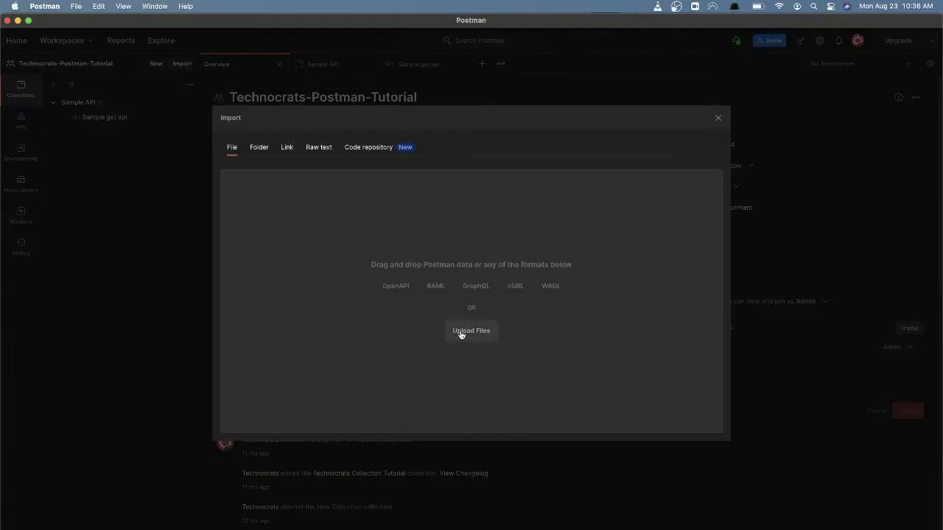
{"action": "left_click", "coordinate": [460, 332]}
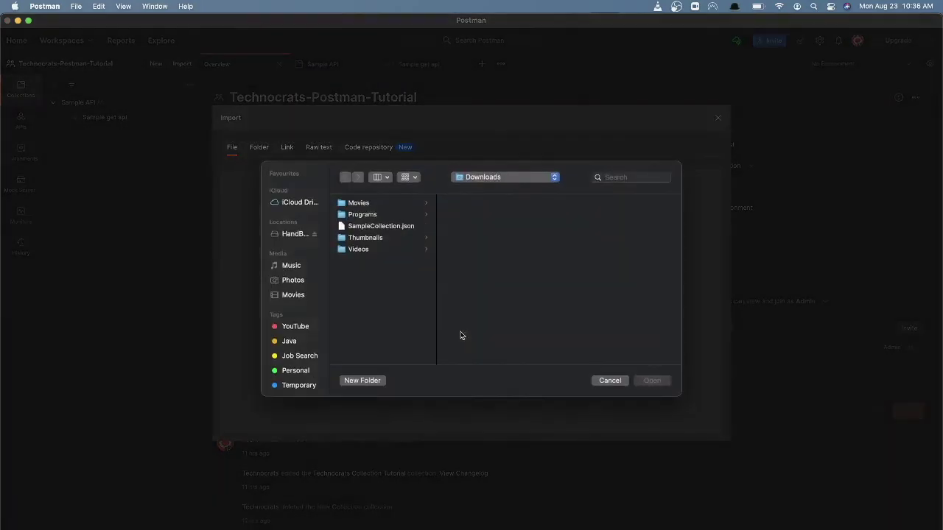
{"action": "left_click", "coordinate": [391, 232]}
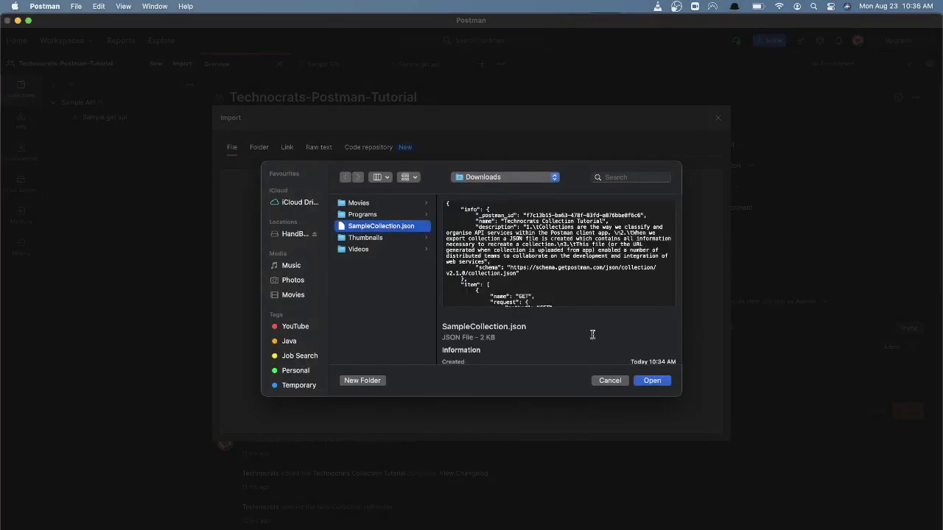
{"action": "left_click", "coordinate": [646, 382]}
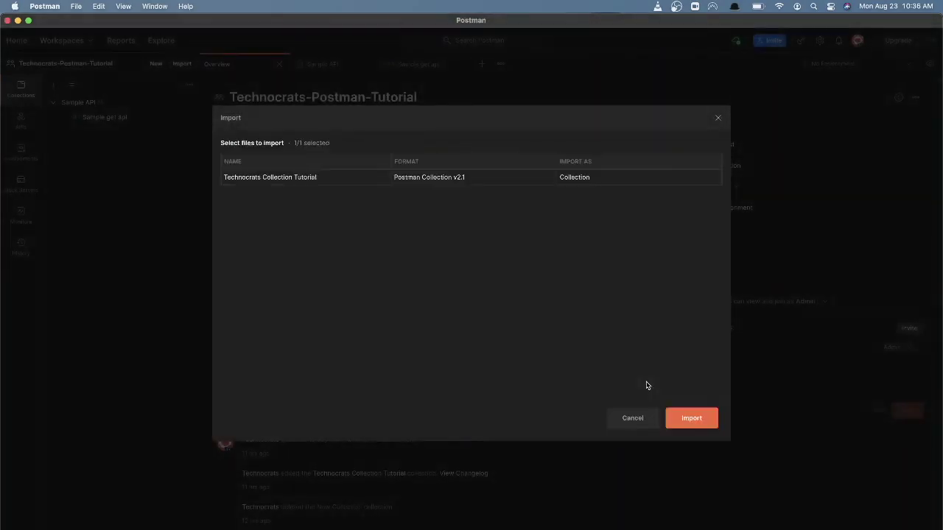
{"action": "left_click", "coordinate": [687, 418]}
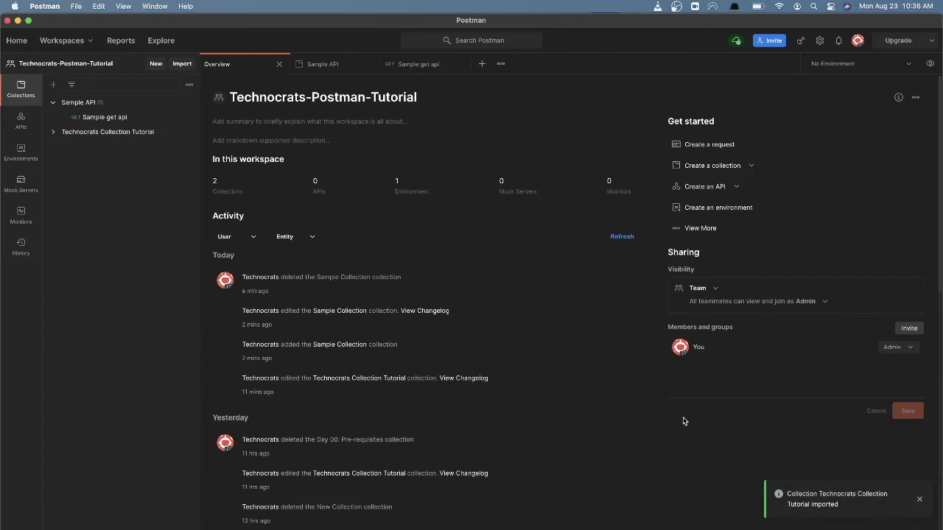
Examine the imported Technocrats Collection Tutorial collection's documentation and its GET, POST and UPDATE requests
{"action": "left_click", "coordinate": [52, 135]}
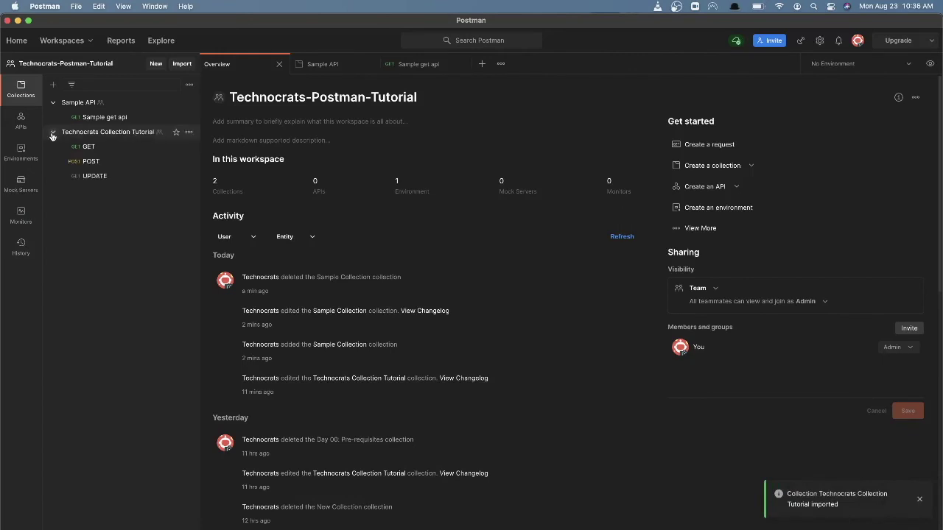
{"action": "left_click", "coordinate": [98, 136]}
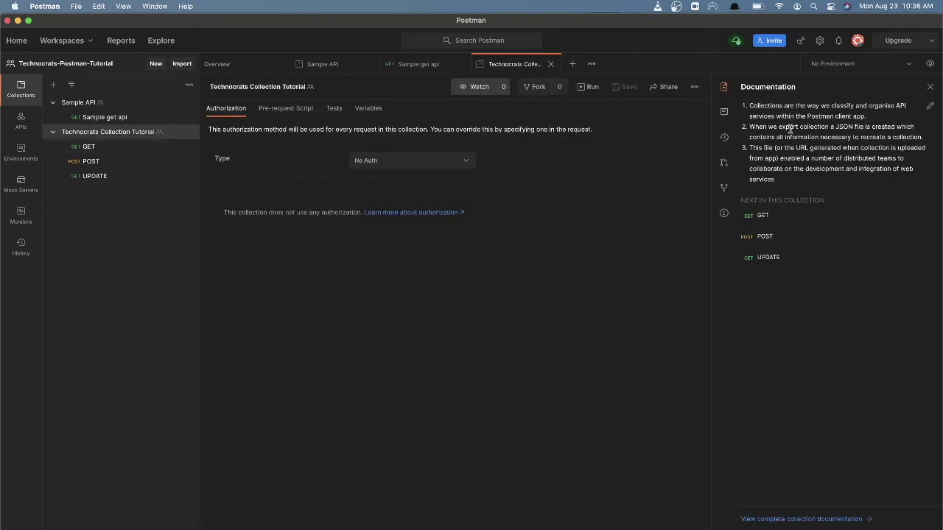
{"action": "left_click_drag", "start_coordinate": [749, 105], "coordinate": [777, 197]}
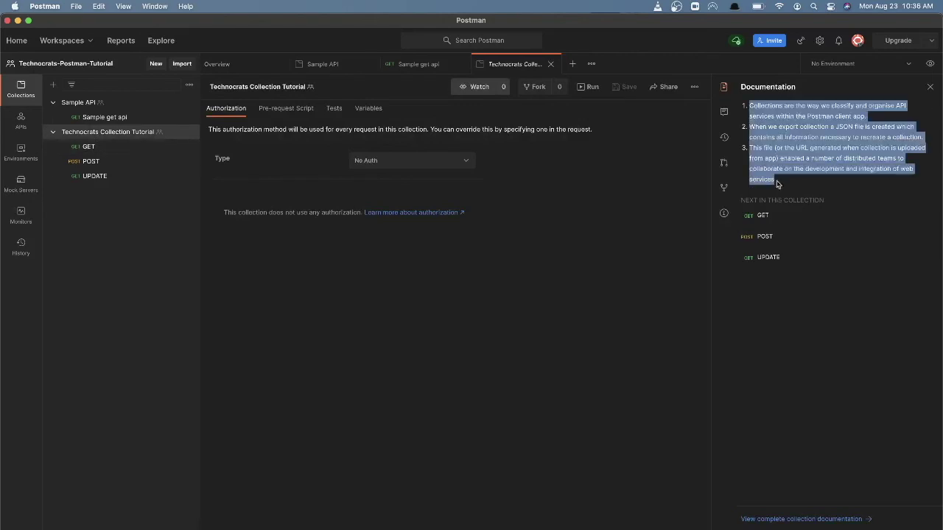
{"action": "left_click", "coordinate": [88, 146]}
{"action": "left_click", "coordinate": [89, 161]}
{"action": "left_click", "coordinate": [90, 176]}
{"action": "left_click", "coordinate": [90, 161]}
{"action": "left_click", "coordinate": [85, 148]}
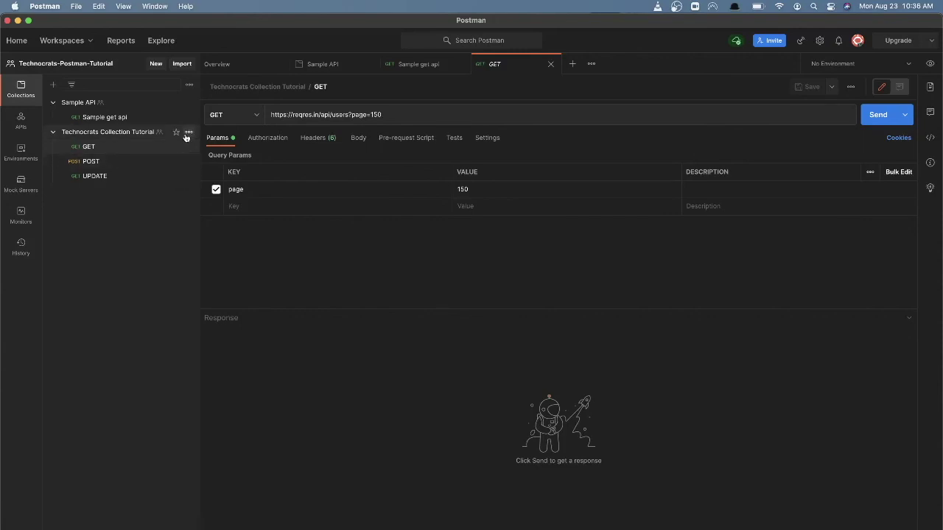
Review the workspace and public link sharing options for Technocrats Collection Tutorial, then close them without sharing and check its other available actions
{"action": "left_click", "coordinate": [188, 134]}
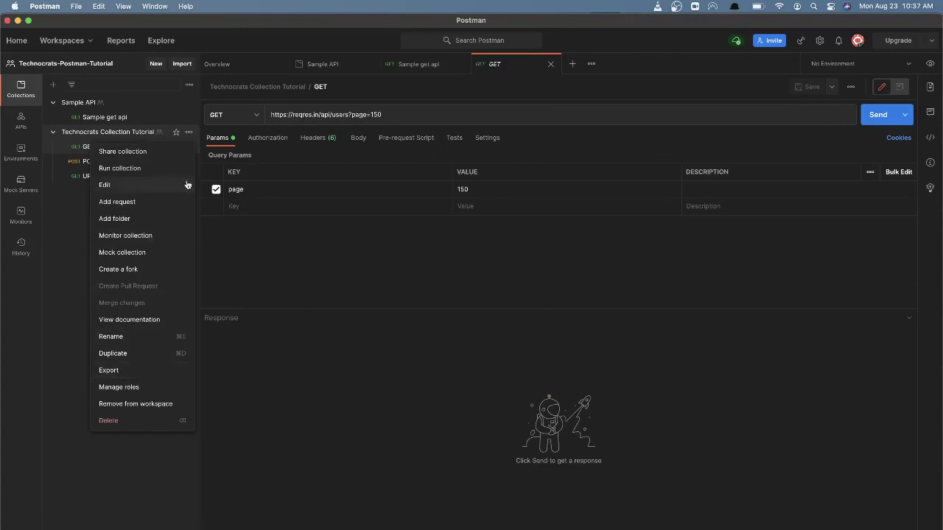
{"action": "left_click", "coordinate": [126, 154]}
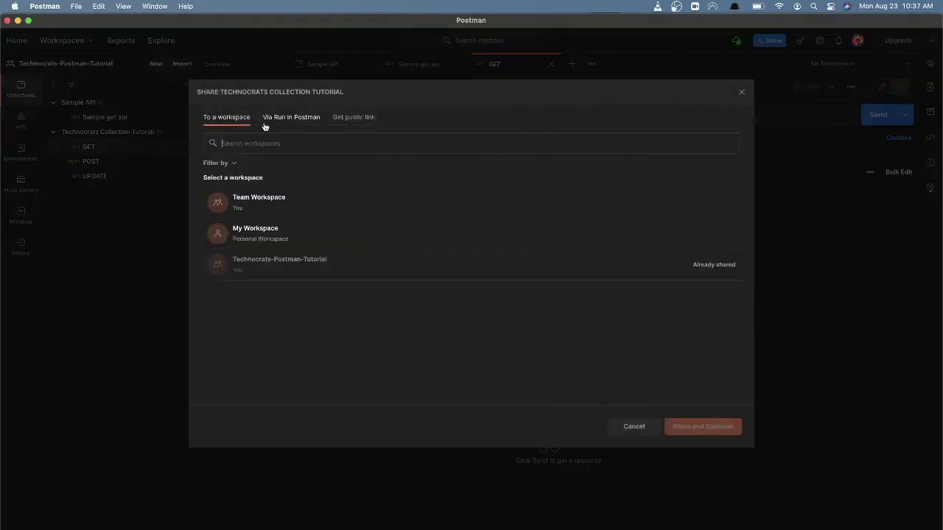
{"action": "left_click", "coordinate": [348, 120]}
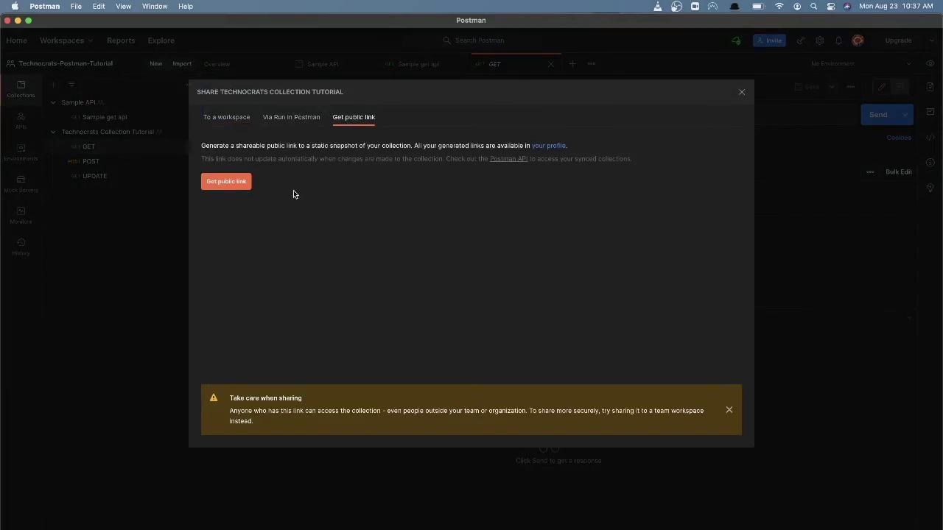
{"action": "left_click", "coordinate": [231, 123]}
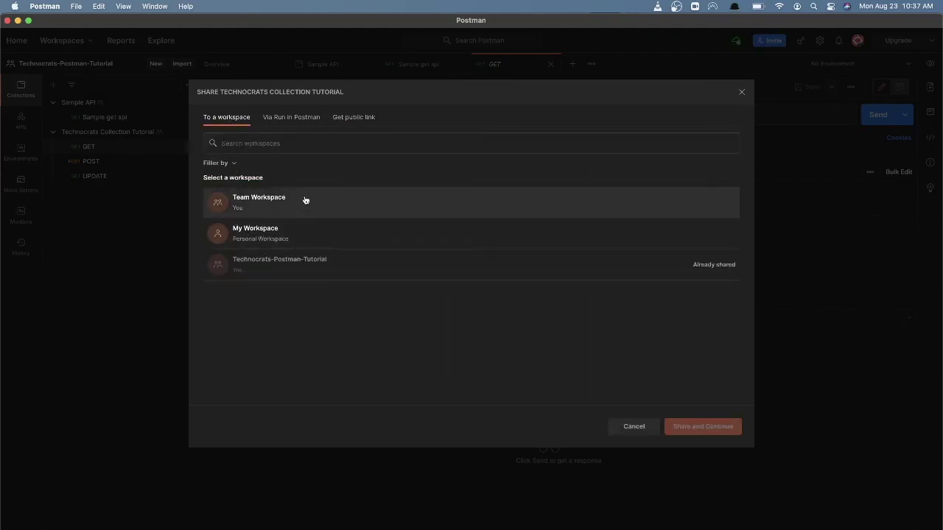
{"action": "left_click", "coordinate": [634, 427]}
{"action": "left_click", "coordinate": [189, 132]}
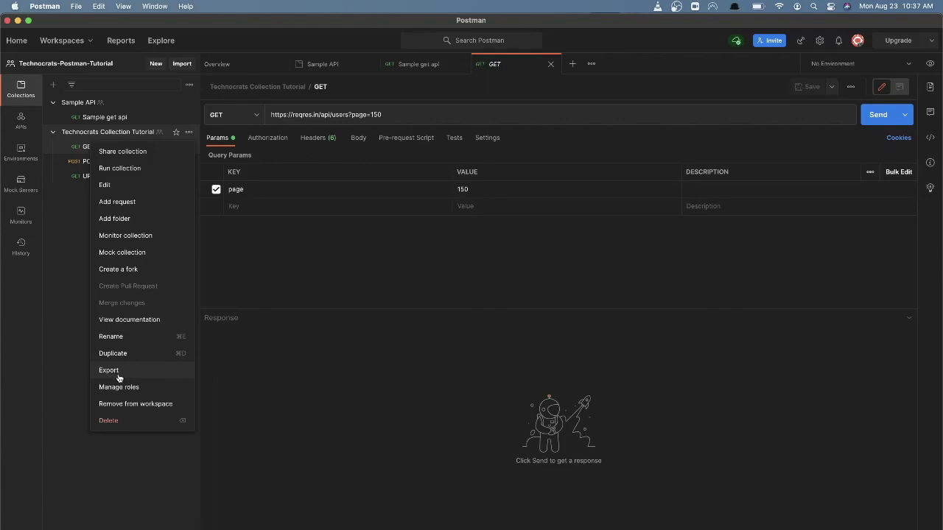
{"action": "left_click", "coordinate": [73, 375]}
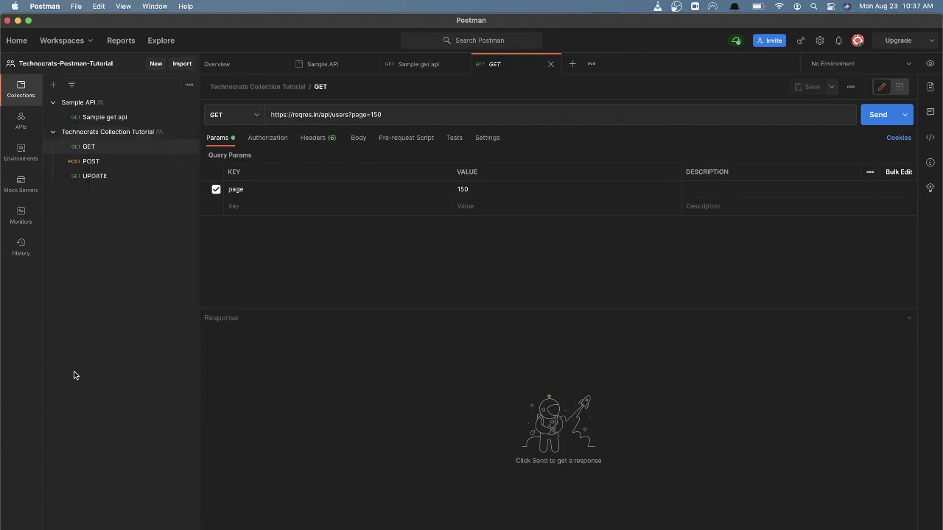